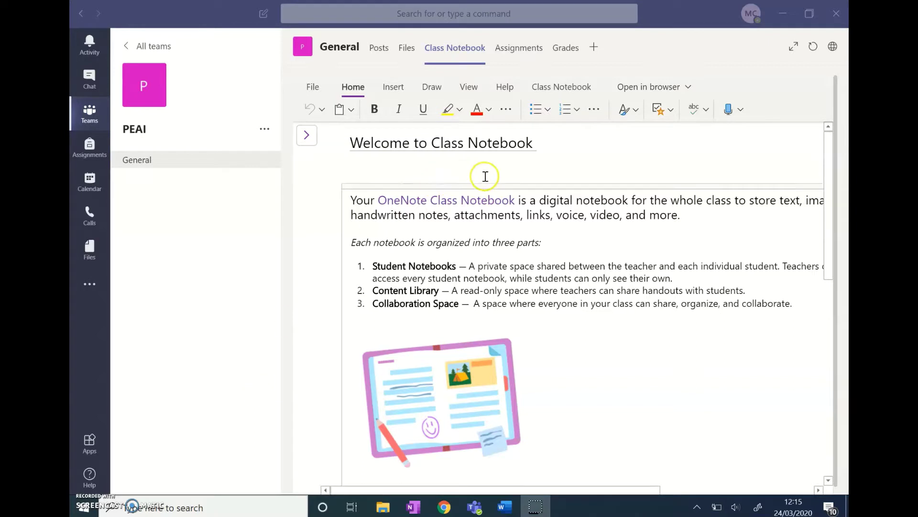
- Reload the Class Notebook tab in Teams, then bring up the PEAI Notebook in OneNote desktop
{"action": "left_click", "coordinate": [432, 61]}
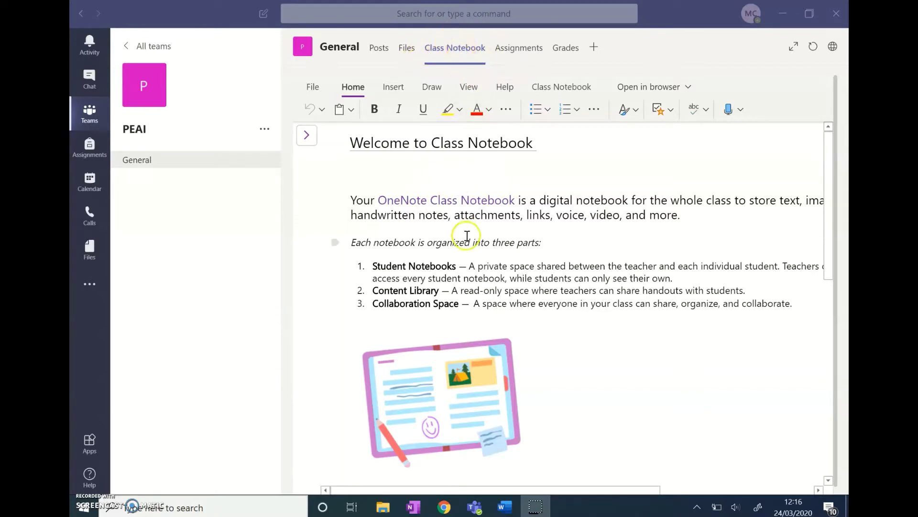
{"action": "left_click", "coordinate": [413, 506]}
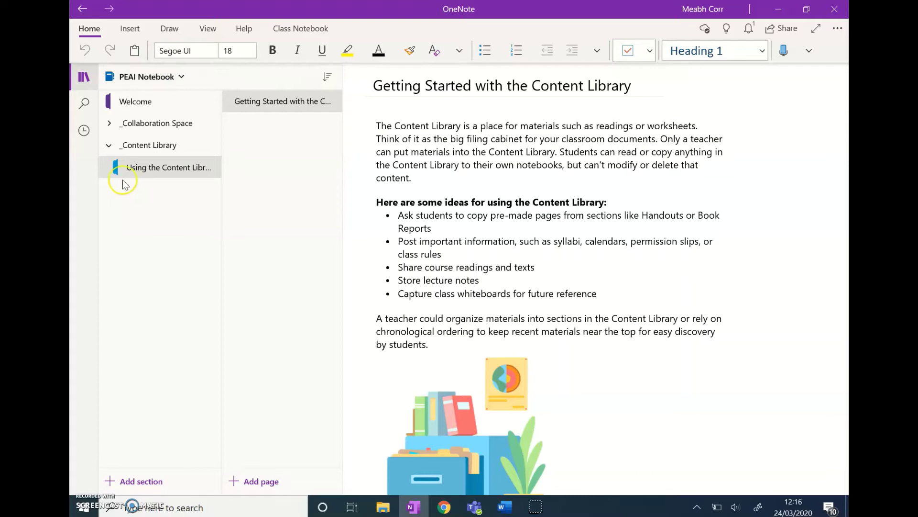
{"action": "left_click", "coordinate": [176, 76]}
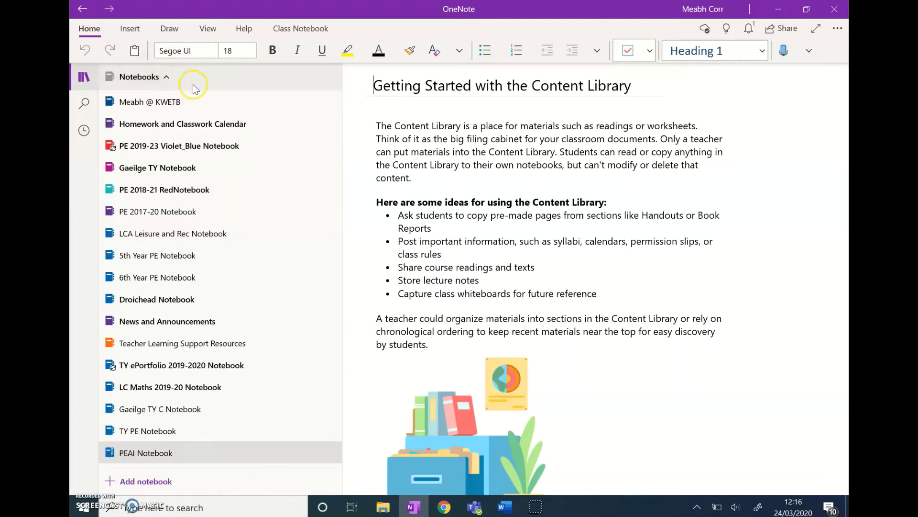
{"action": "left_click", "coordinate": [203, 128]}
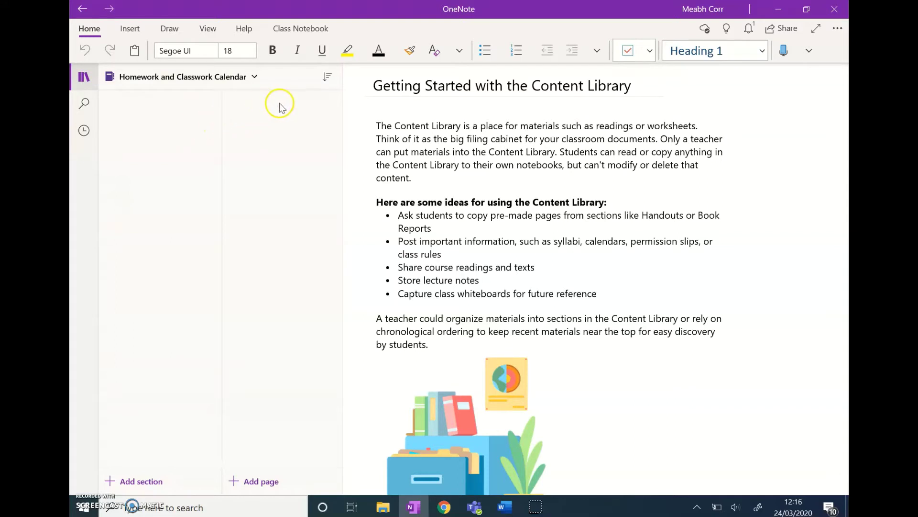
{"action": "left_click", "coordinate": [239, 77]}
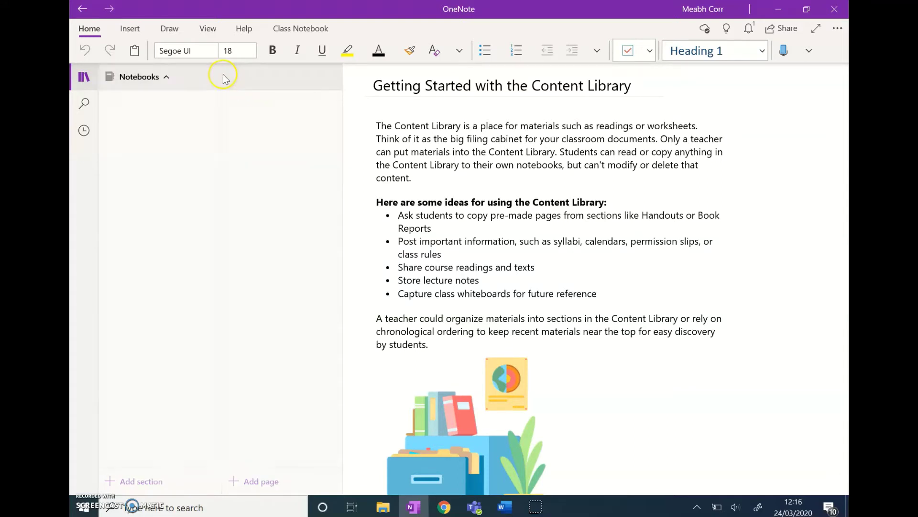
{"action": "left_click", "coordinate": [144, 452]}
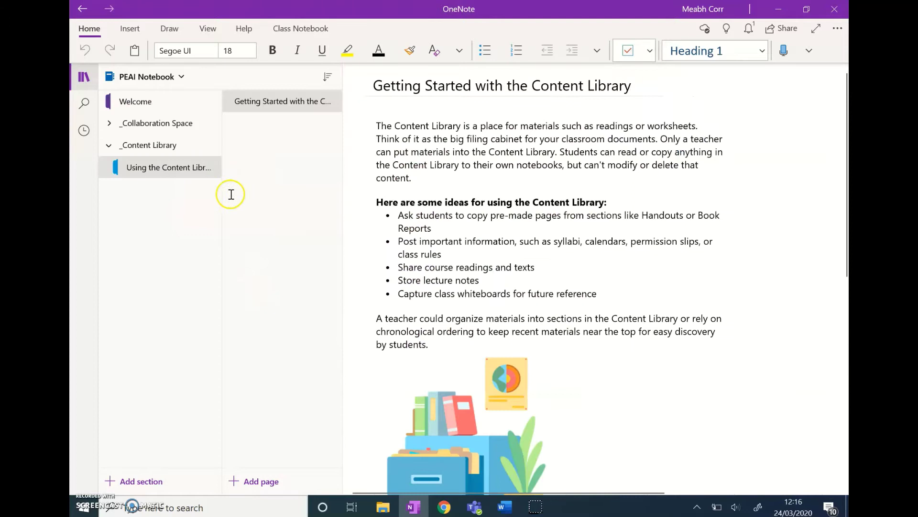
{"action": "right_click", "coordinate": [275, 151]}
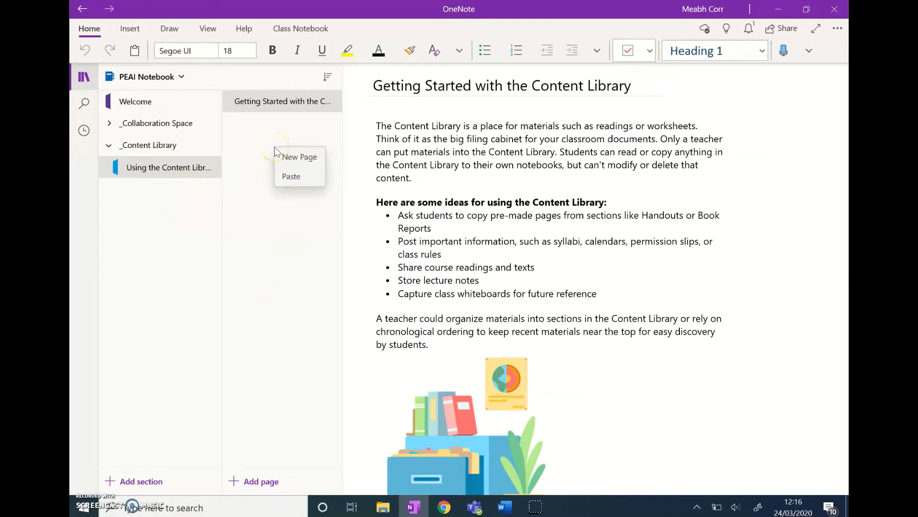
{"action": "left_click", "coordinate": [289, 177]}
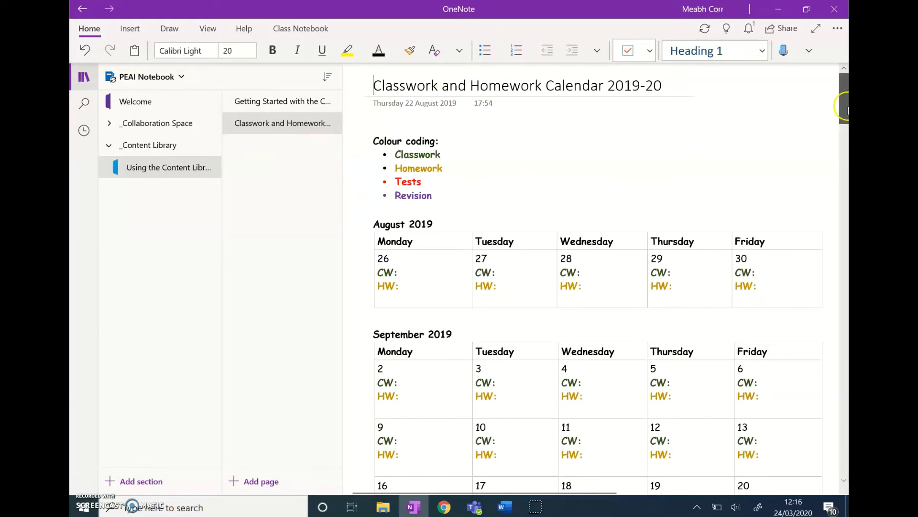
- Enter 'Check out the fitness challenge' as the 24 March 2020 classwork, then bring up Word
{"action": "left_click_drag", "start_coordinate": [844, 108], "coordinate": [844, 345]}
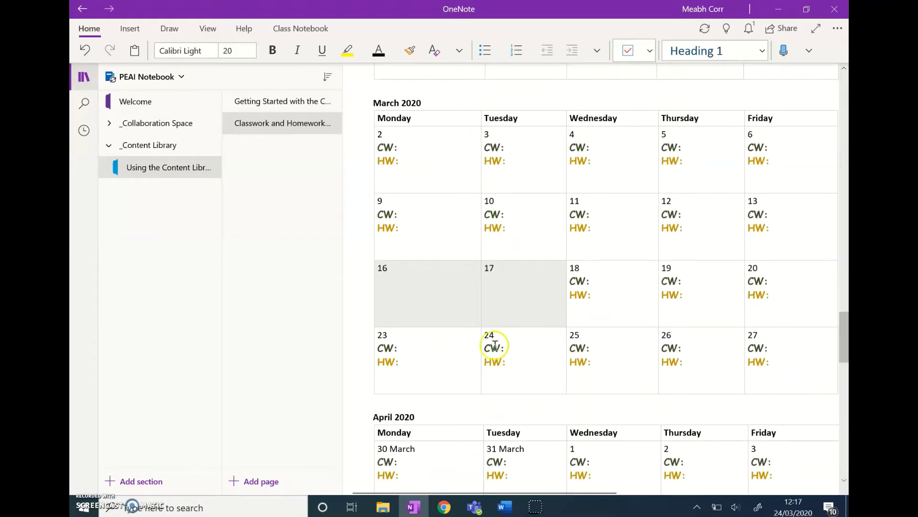
{"action": "left_click", "coordinate": [520, 353]}
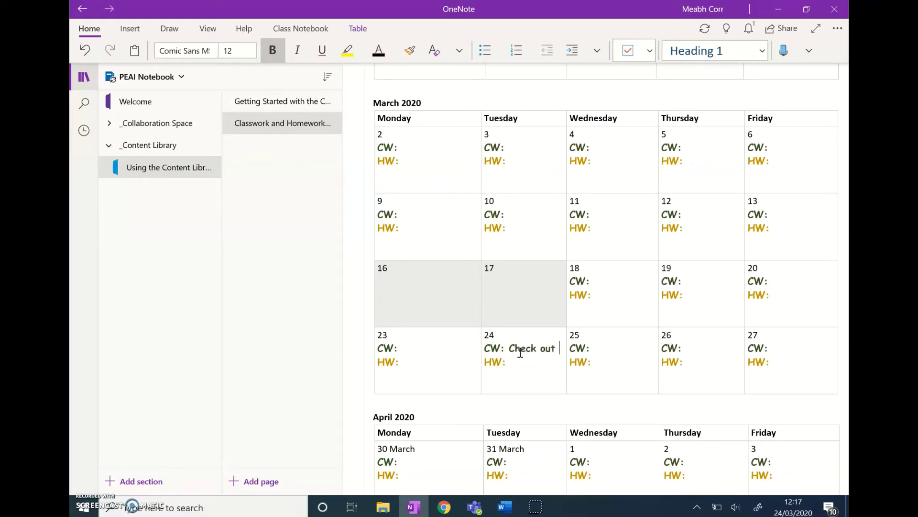
{"action": "type", "text": "Check out the fitne"}
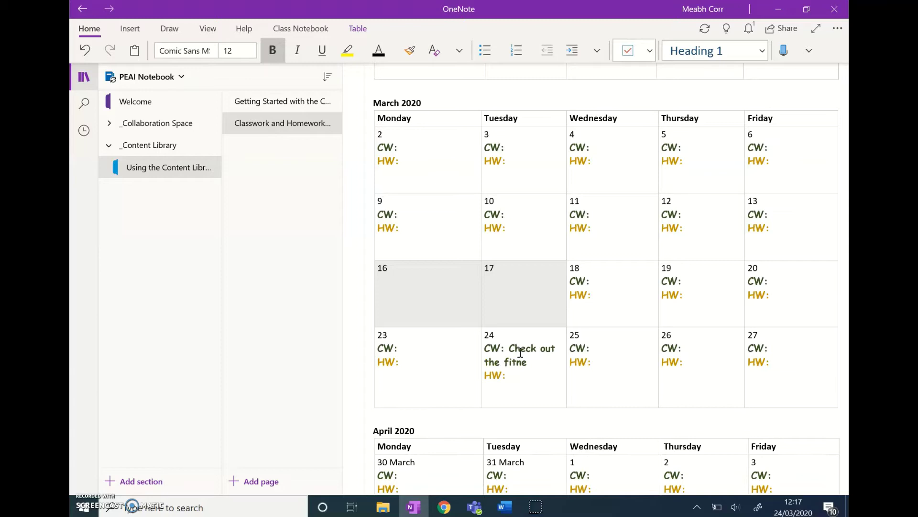
{"action": "type", "text": "ss challenge"}
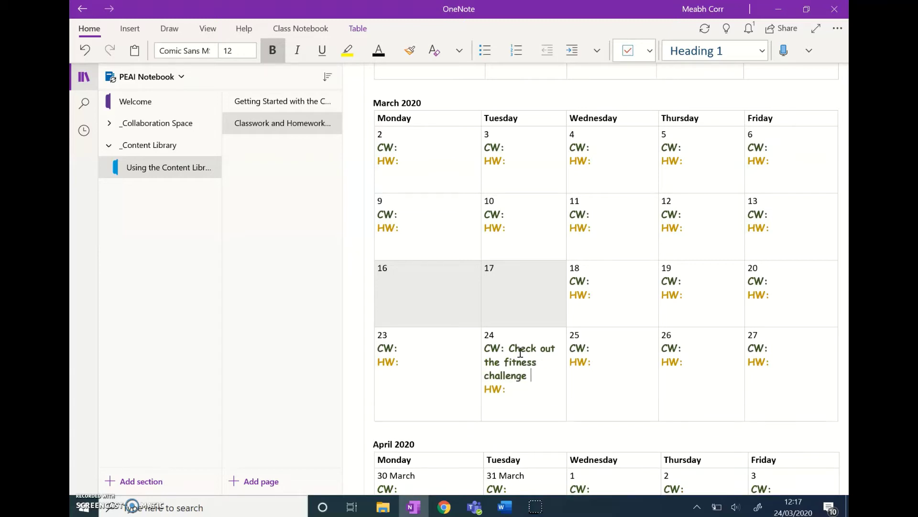
{"action": "left_click", "coordinate": [273, 271]}
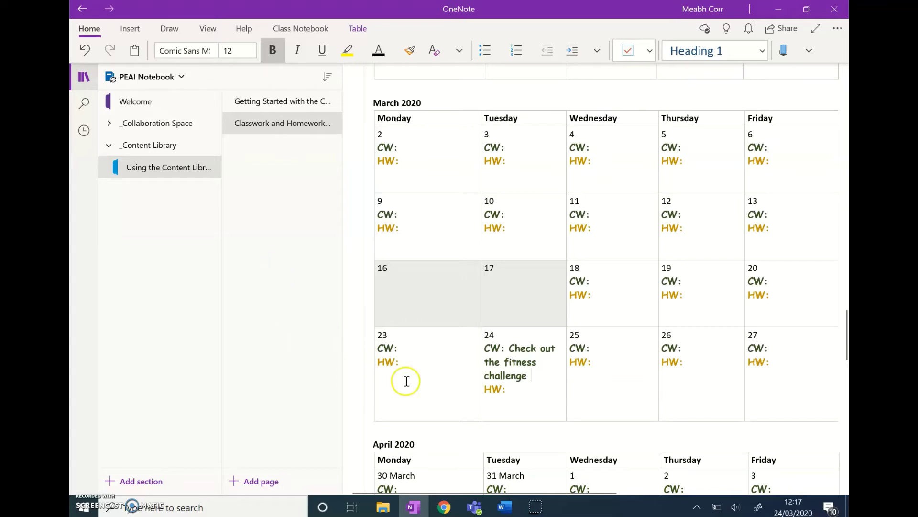
{"action": "left_click", "coordinate": [510, 511]}
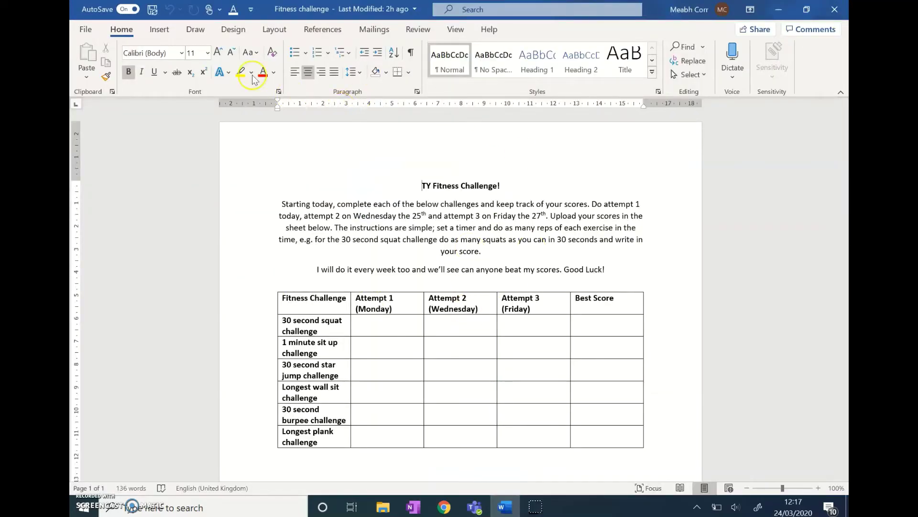
- Print the Fitness challenge document using the OneNote printer
{"action": "left_click", "coordinate": [87, 30]}
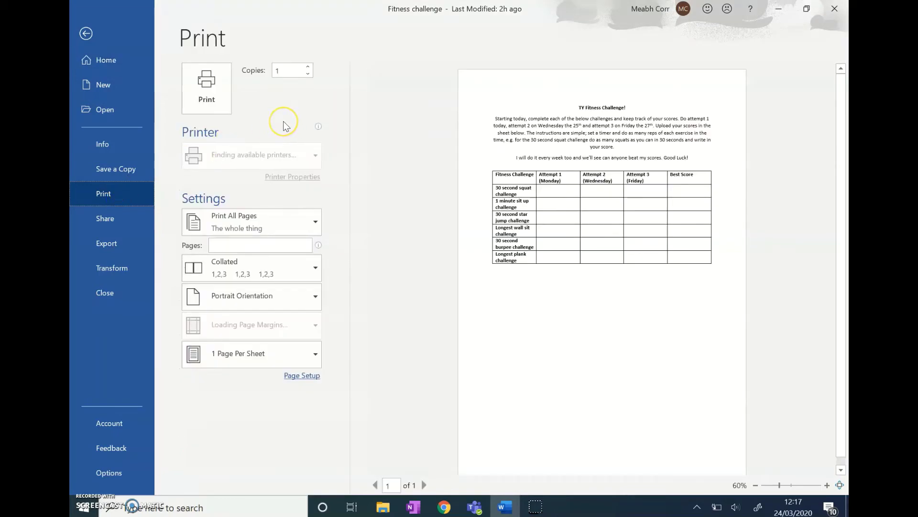
{"action": "left_click", "coordinate": [315, 159]}
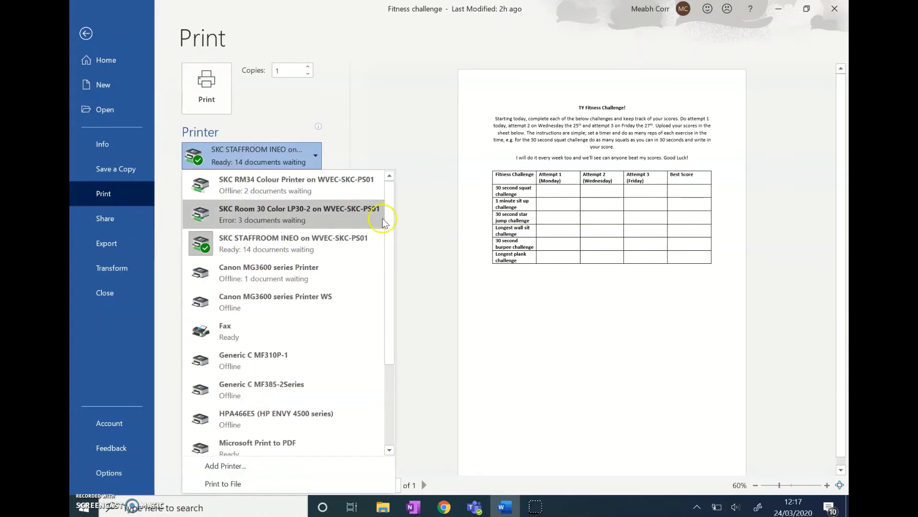
{"action": "left_click_drag", "start_coordinate": [389, 234], "coordinate": [390, 354]}
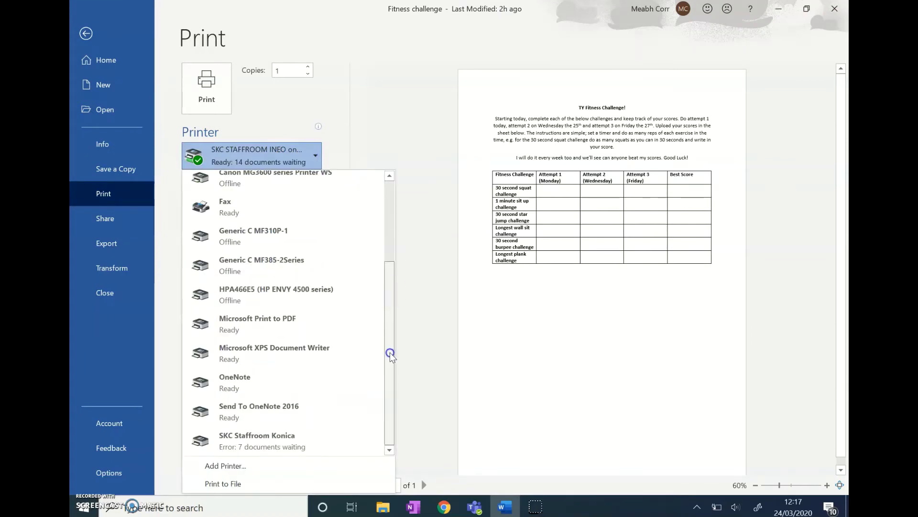
{"action": "left_click", "coordinate": [238, 377]}
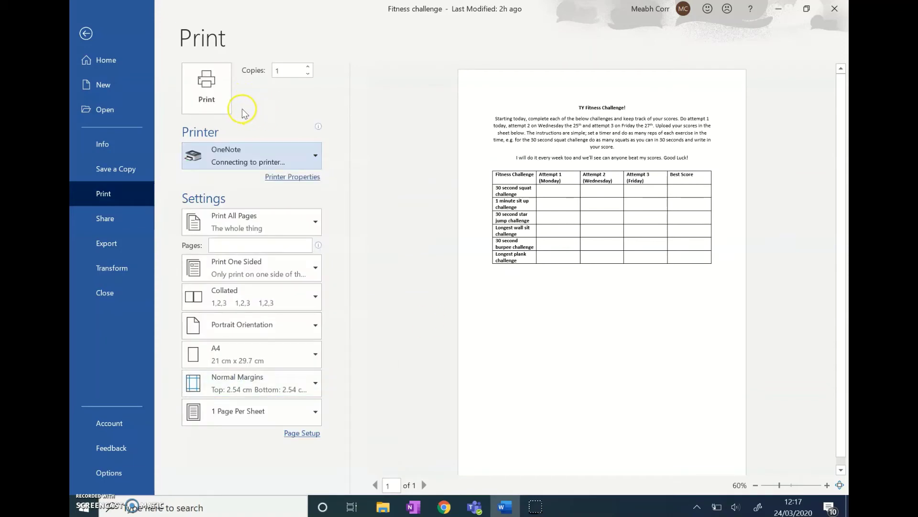
{"action": "left_click", "coordinate": [203, 97]}
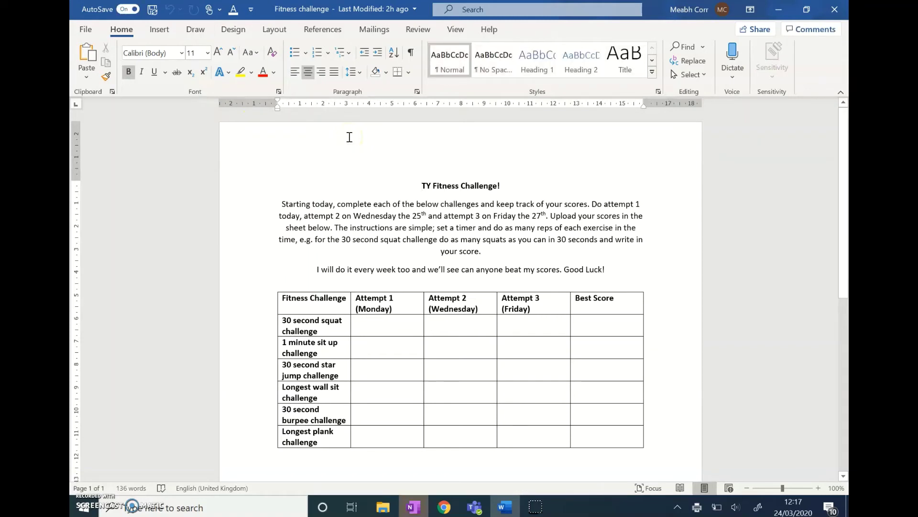
- Place the printout in the Using the Content Library section
{"action": "left_click", "coordinate": [414, 508]}
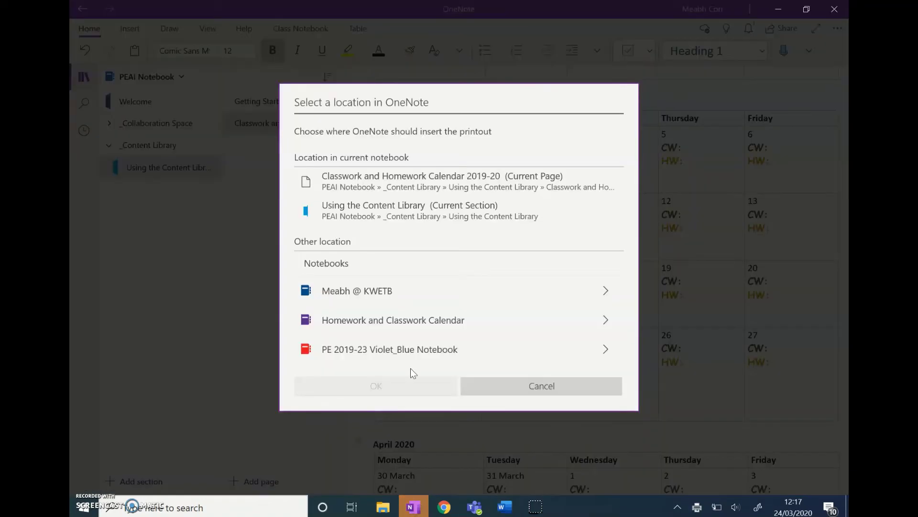
{"action": "left_click", "coordinate": [437, 213]}
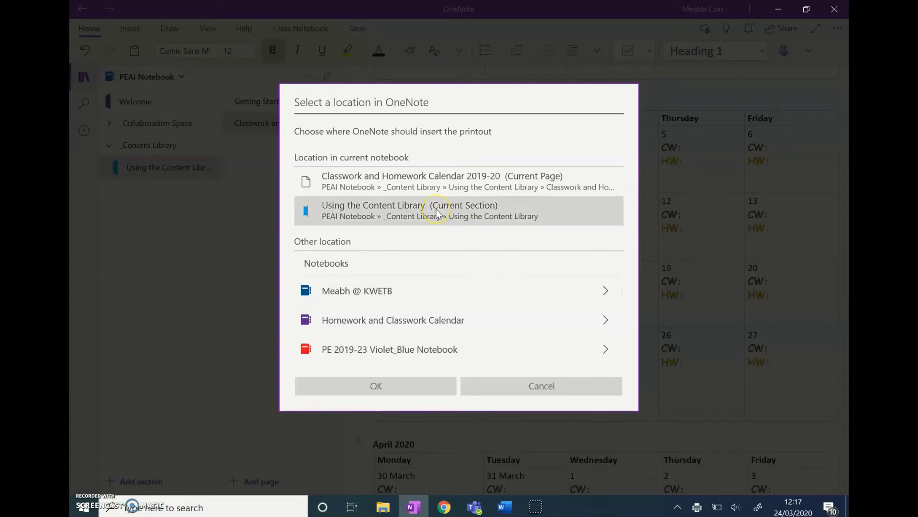
{"action": "left_click", "coordinate": [377, 386]}
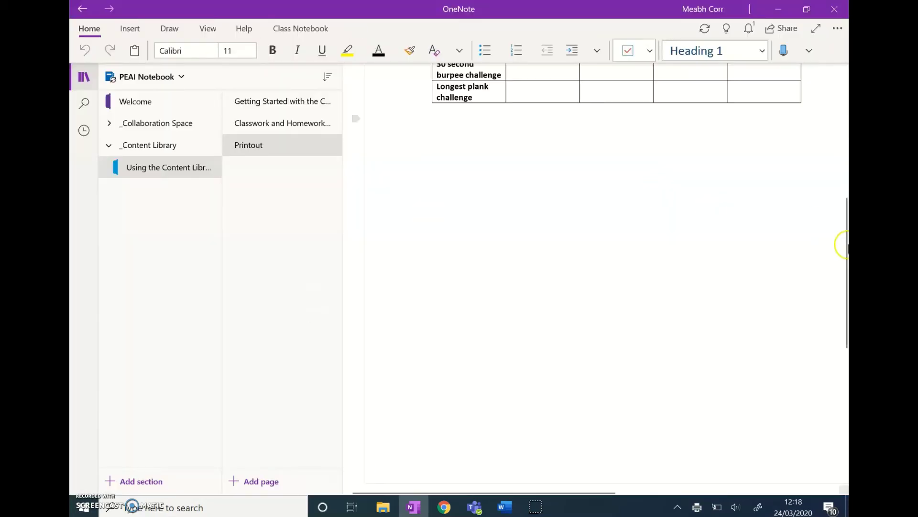
- Retitle the Printout page 'Fitness Challenge'
{"action": "left_click_drag", "start_coordinate": [841, 229], "coordinate": [841, 106]}
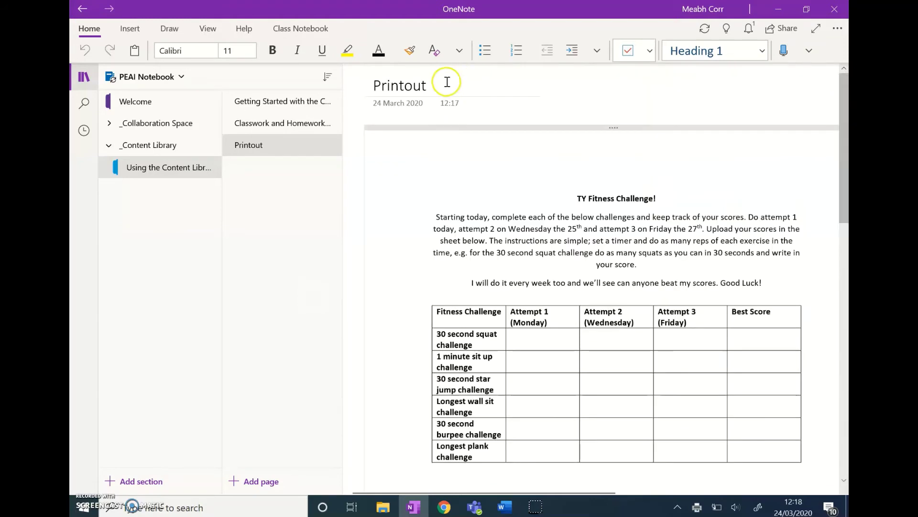
{"action": "left_click_drag", "start_coordinate": [447, 78], "coordinate": [379, 78]}
{"action": "key", "text": "BackSpace"}
{"action": "key", "text": "BackSpace"}
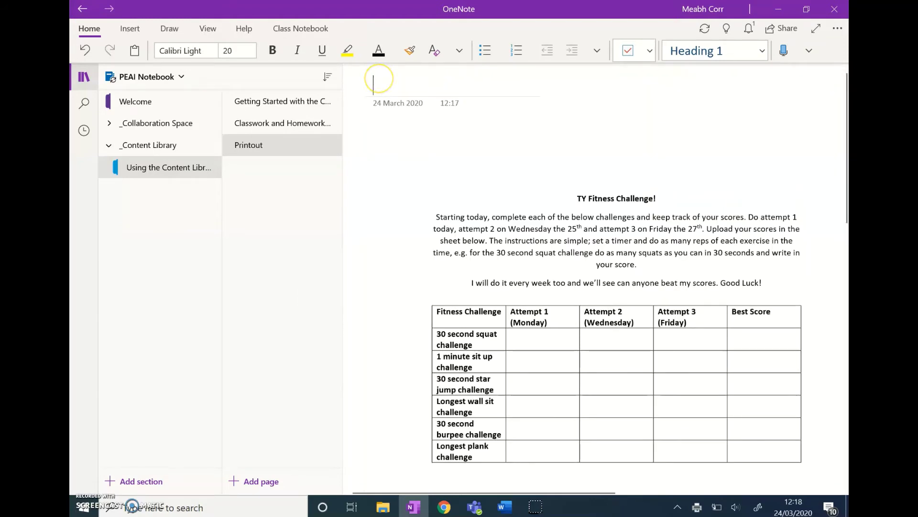
{"action": "type", "text": "Fitness Challenge"}
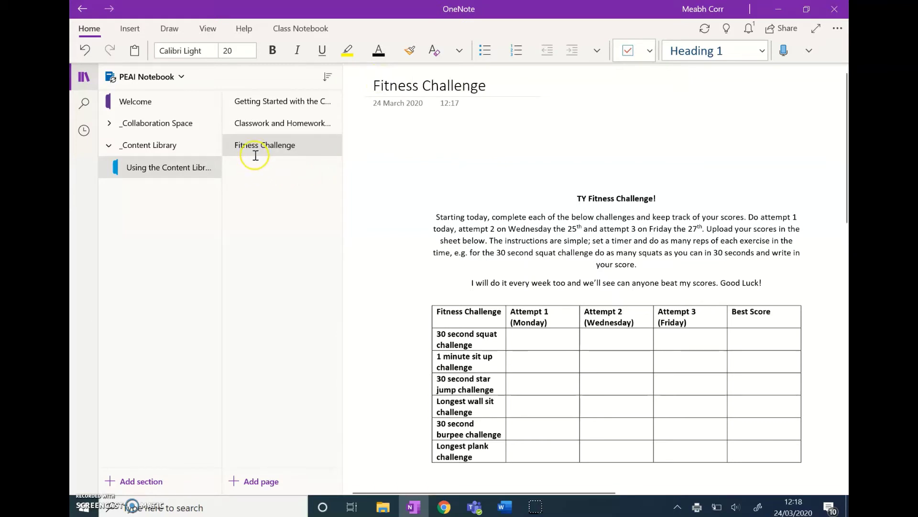
{"action": "left_click", "coordinate": [258, 154]}
- Copy a link to the Fitness Challenge page and return to the Classwork and Homework page
{"action": "right_click", "coordinate": [258, 154]}
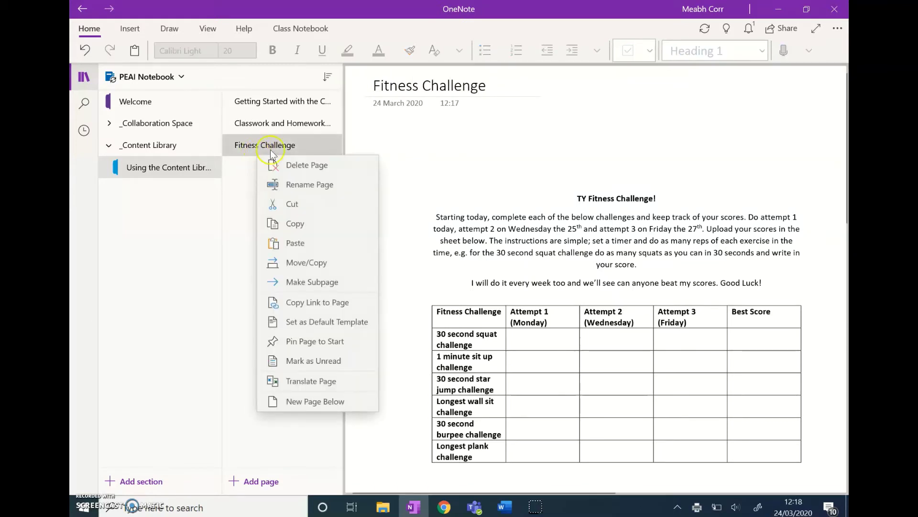
{"action": "left_click", "coordinate": [320, 303]}
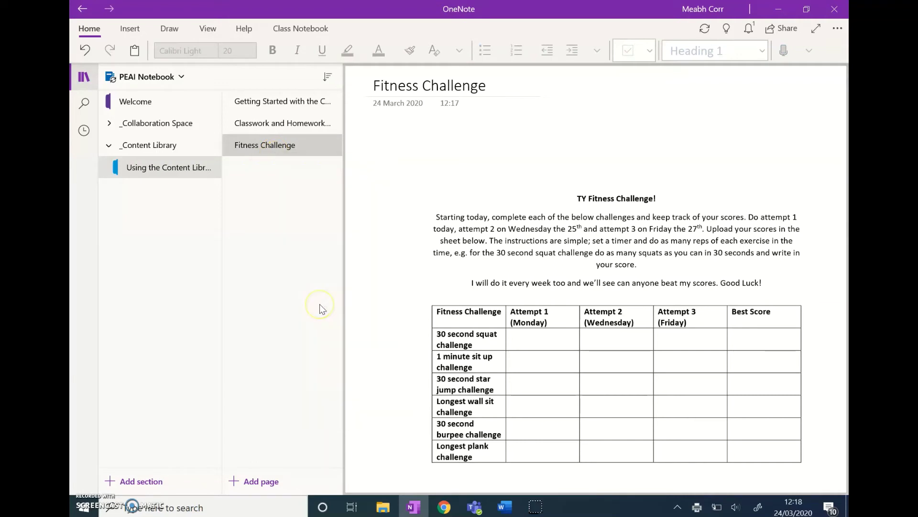
{"action": "left_click", "coordinate": [276, 126]}
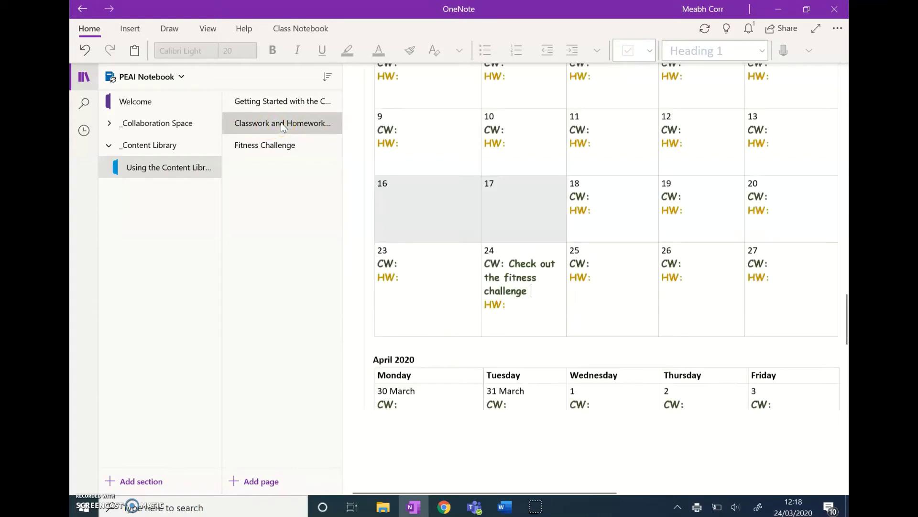
- Paste the Fitness Challenge page link after 'challenge' in the 24 March entry and test it
{"action": "scroll", "coordinate": [486, 135], "scroll_direction": "down", "scroll_amount": 10}
{"action": "left_click_drag", "start_coordinate": [842, 422], "coordinate": [842, 325]}
{"action": "left_click", "coordinate": [547, 412]}
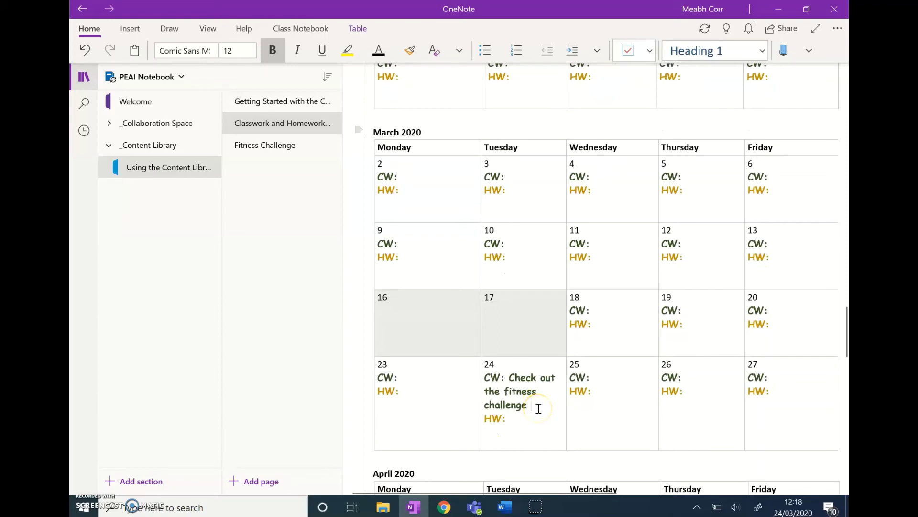
{"action": "right_click", "coordinate": [538, 408]}
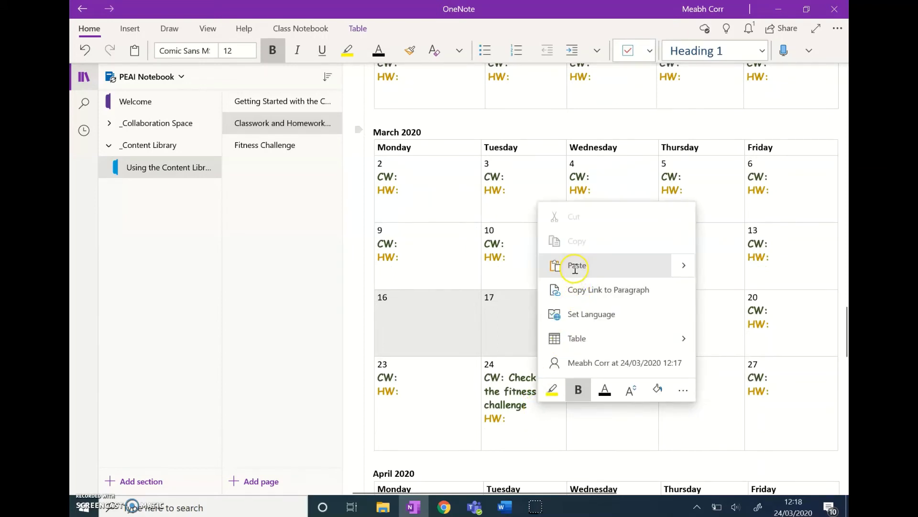
{"action": "left_click", "coordinate": [549, 411]}
{"action": "type", "text": "Fitness Challenge"}
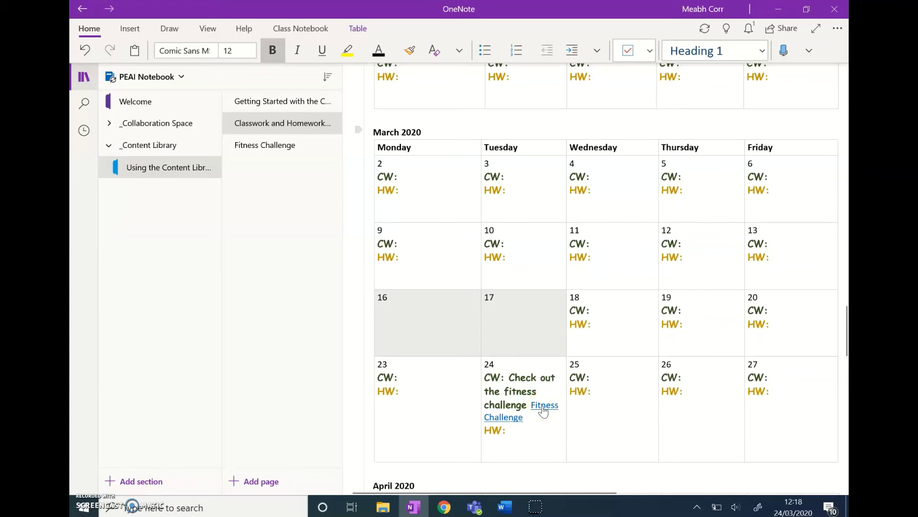
{"action": "left_click", "coordinate": [544, 408]}
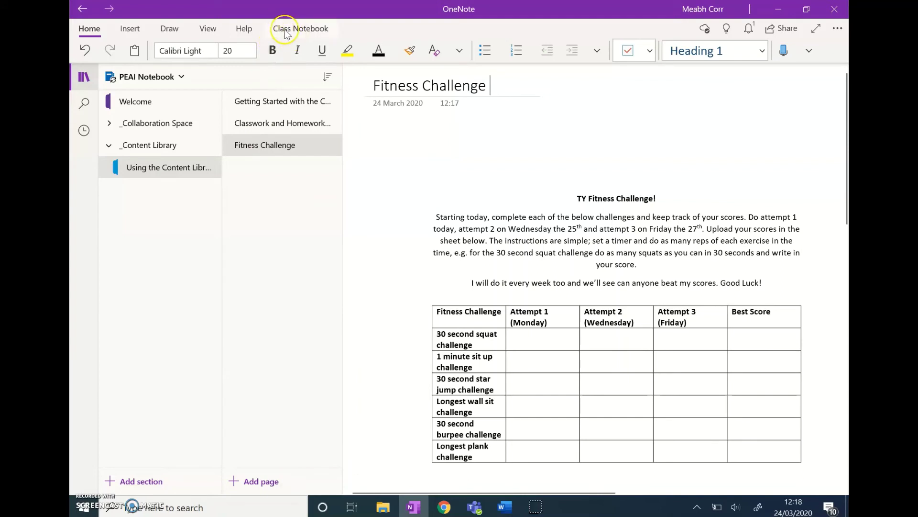
{"action": "left_click", "coordinate": [302, 30]}
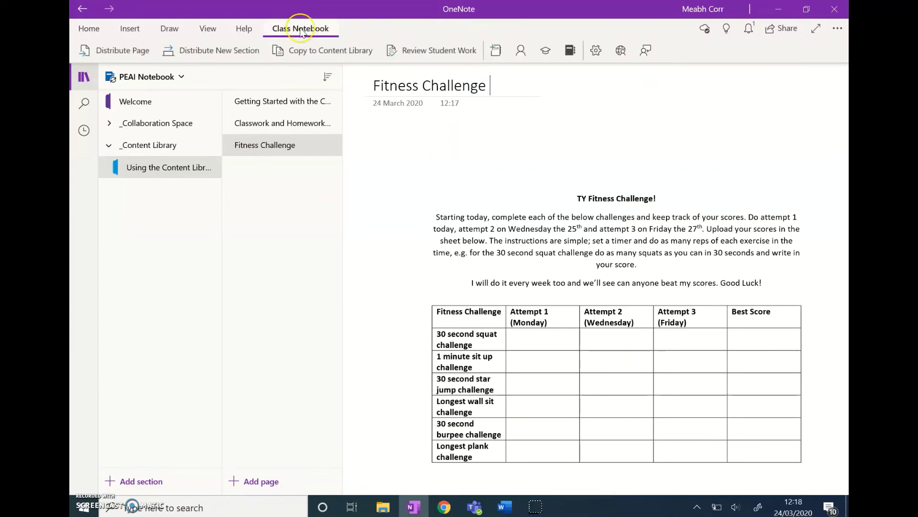
{"action": "left_click", "coordinate": [117, 53]}
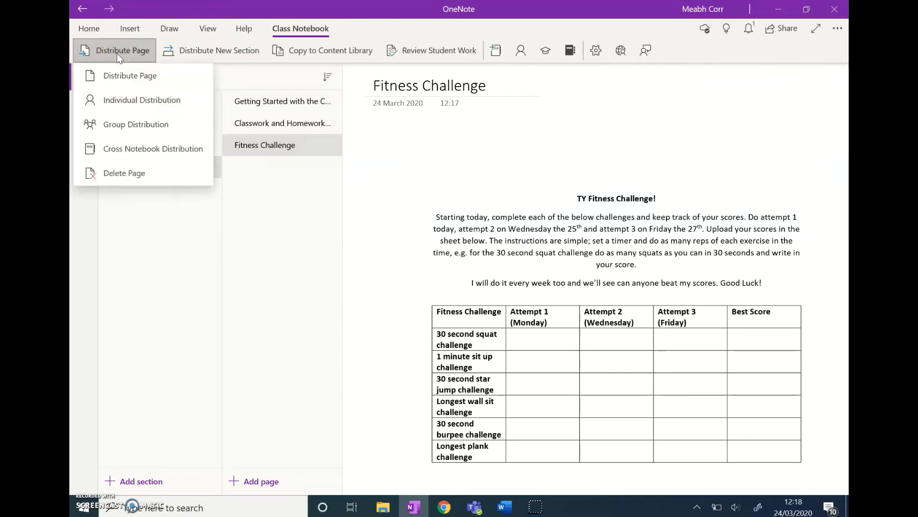
{"action": "left_click", "coordinate": [126, 124]}
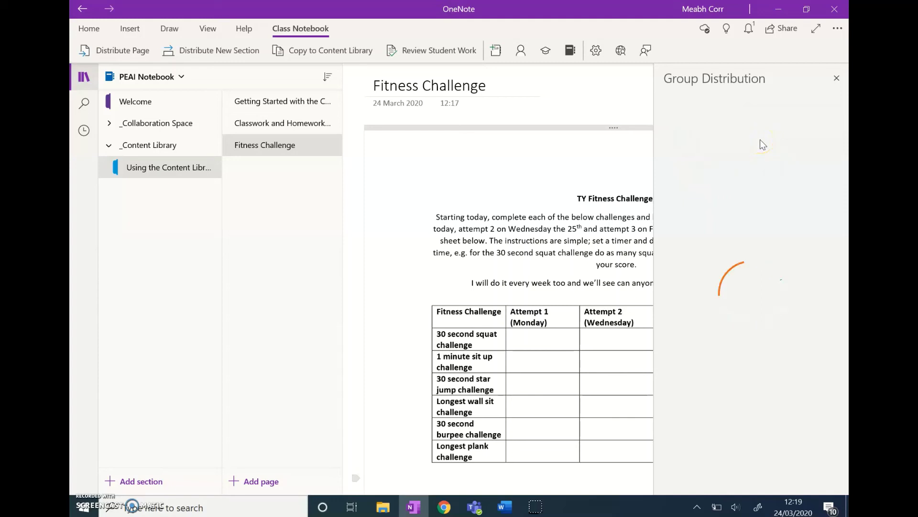
{"action": "left_click", "coordinate": [755, 172]}
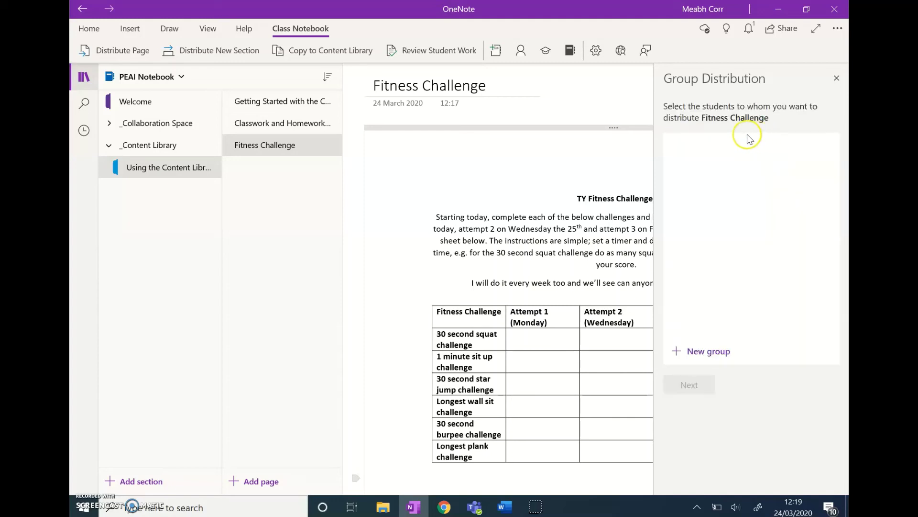
{"action": "left_click", "coordinate": [691, 351]}
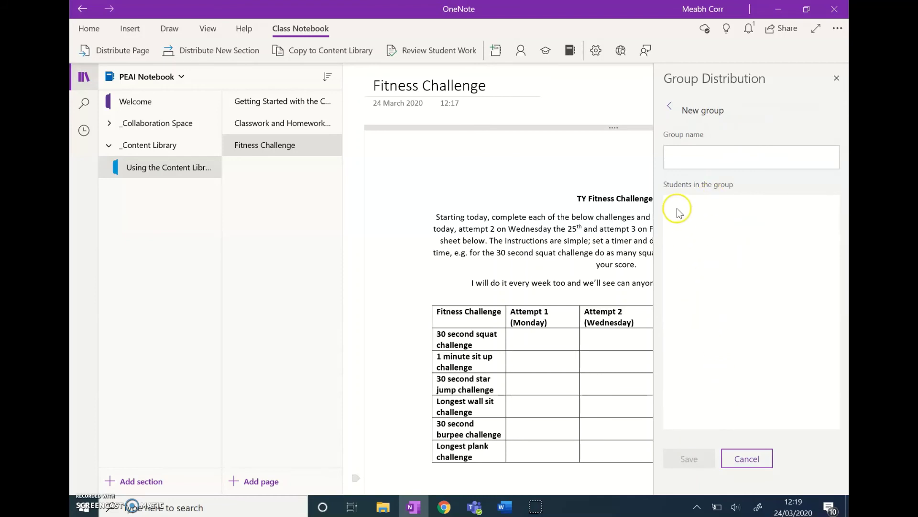
{"action": "left_click", "coordinate": [758, 460]}
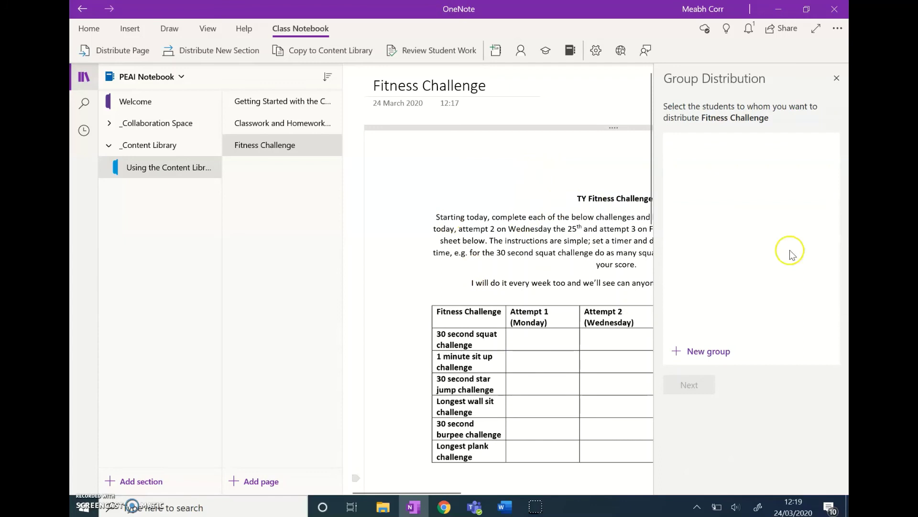
{"action": "left_click", "coordinate": [836, 78]}
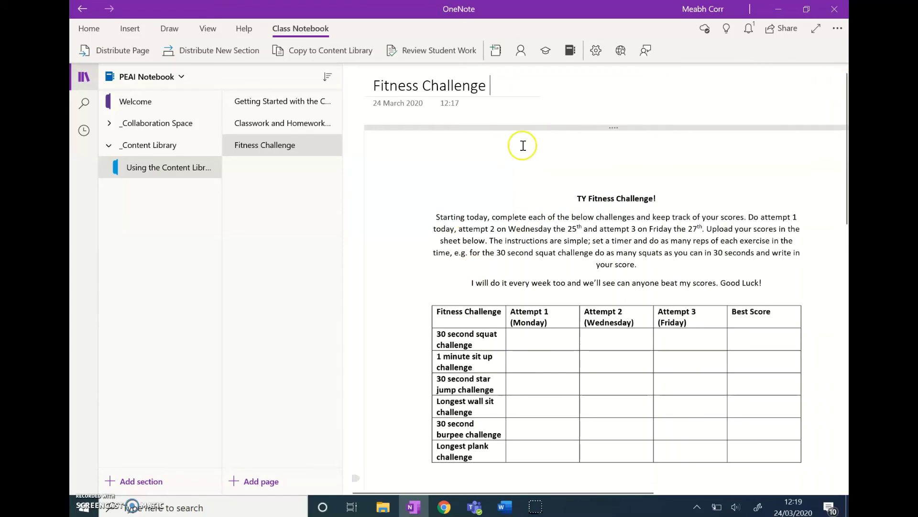
{"action": "left_click", "coordinate": [464, 511]}
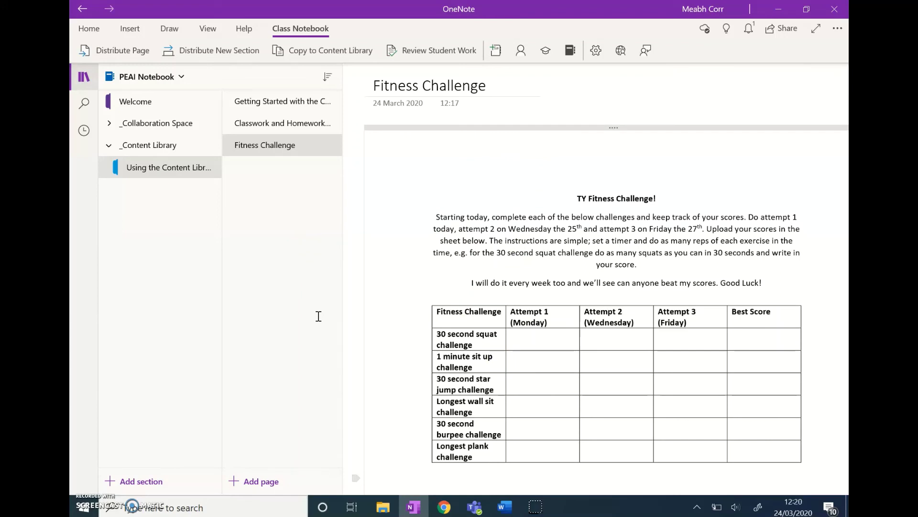
{"action": "left_click", "coordinate": [384, 361]}
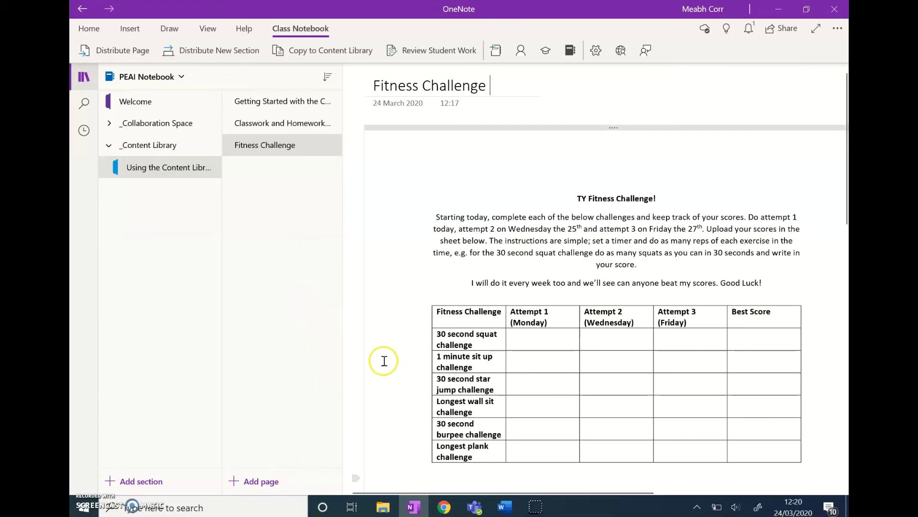
- Send 'Check out the homework on OneNote' as a new post below the Fitness challenge assignment
{"action": "left_click", "coordinate": [474, 510]}
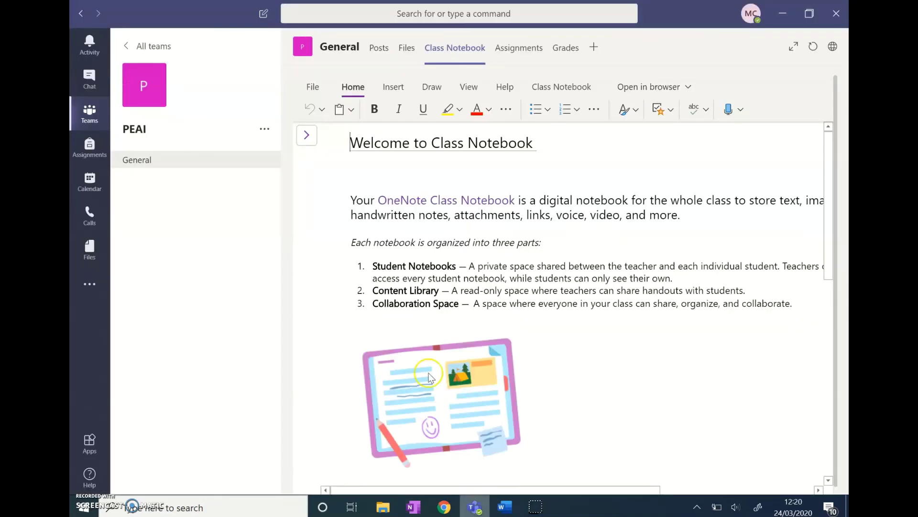
{"action": "left_click", "coordinate": [381, 50]}
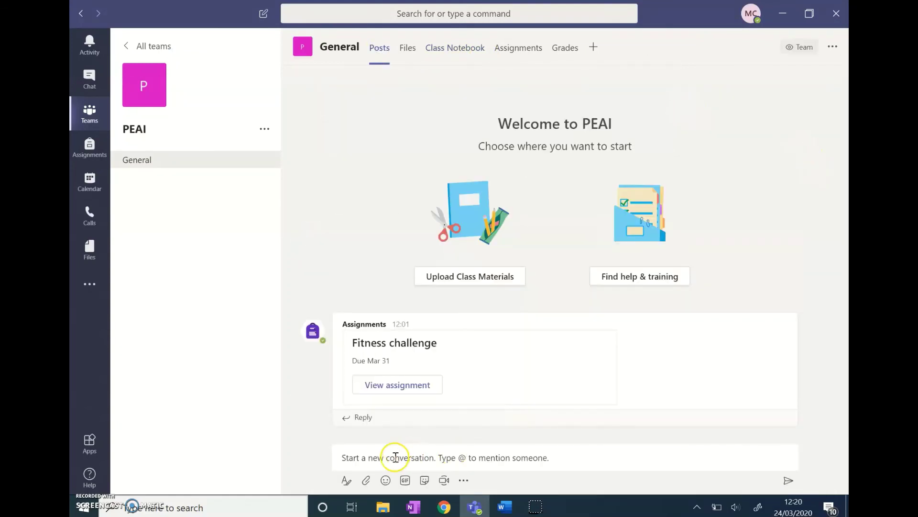
{"action": "left_click", "coordinate": [394, 457]}
{"action": "type", "text": "Check out the homework on OneNote"}
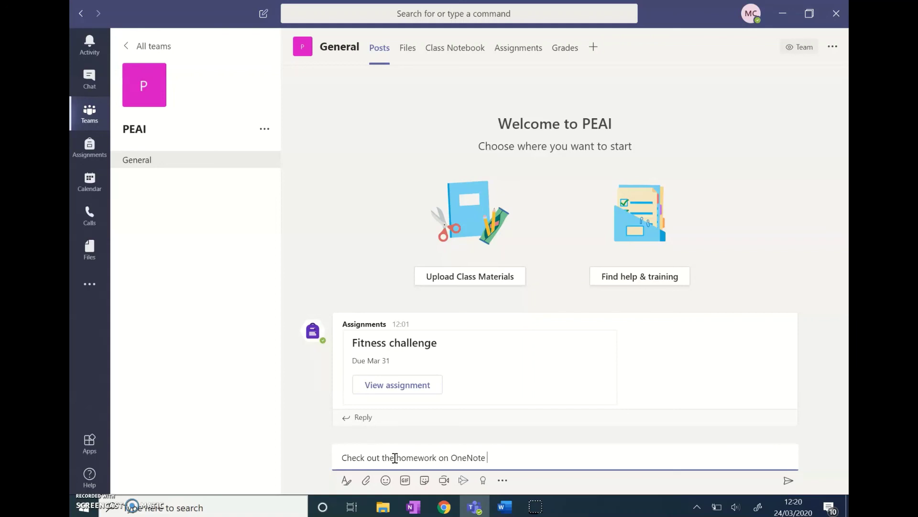
{"action": "key", "text": "Return"}
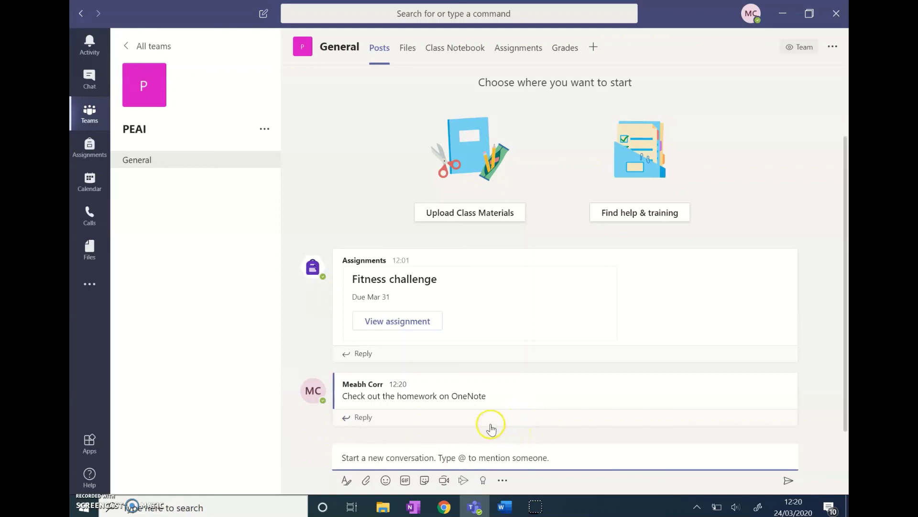
{"action": "left_click", "coordinate": [533, 445]}
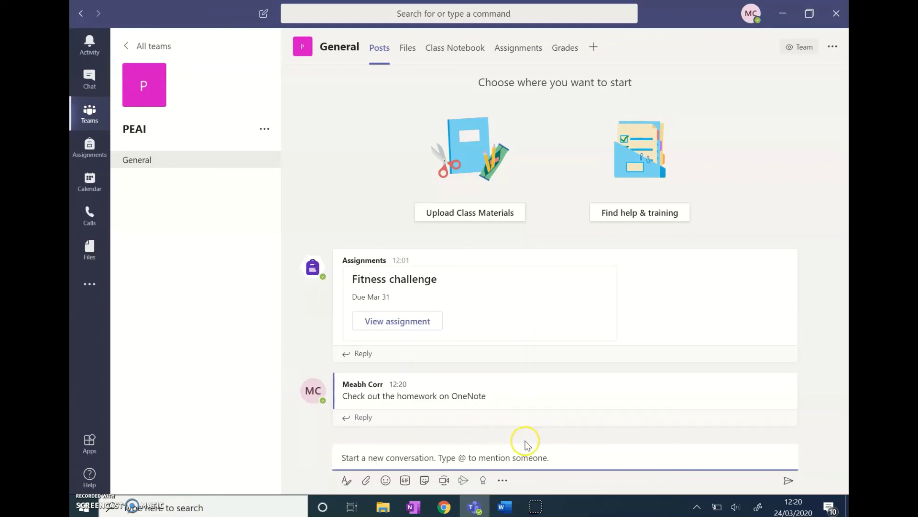